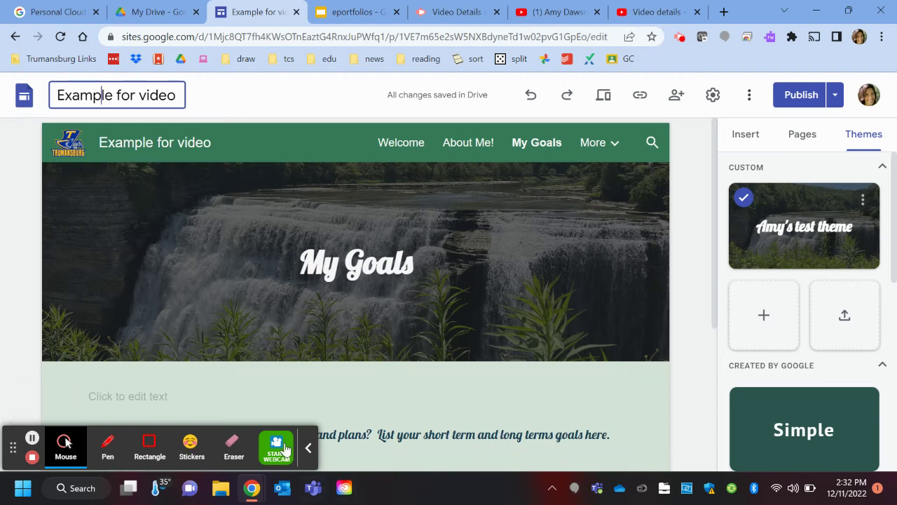
Show the site's Pages list: My Goals, About Me!, My Course Work and Outside the Classroom
left_click(309, 459)
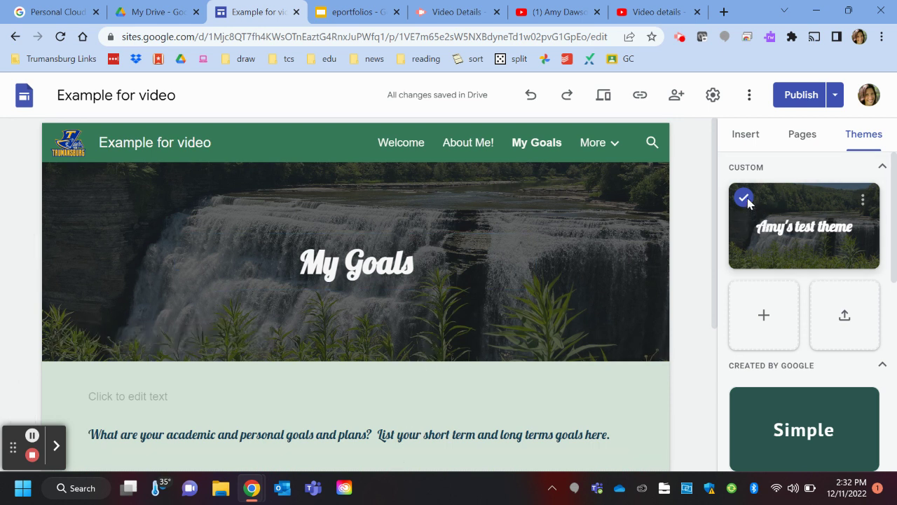
left_click(801, 137)
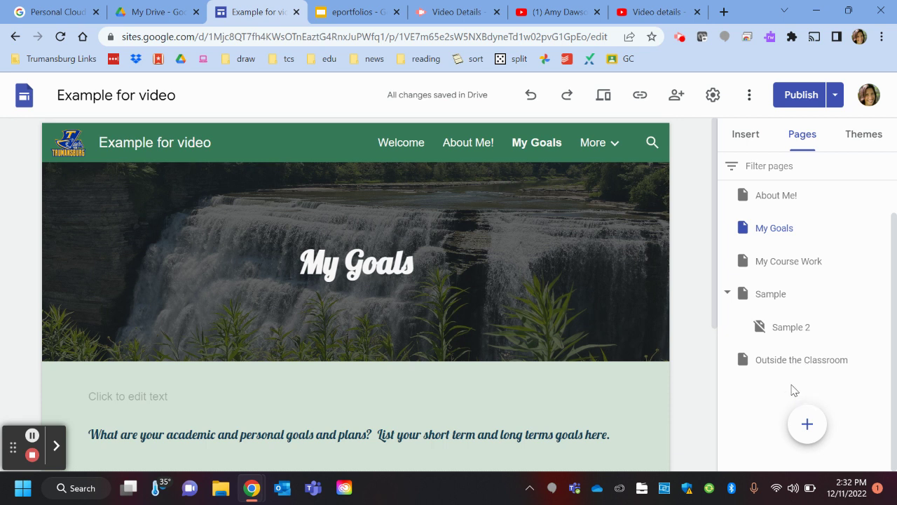
Browse the Insert panel's components, opening and then cancelling the YouTube video picker
left_click(747, 138)
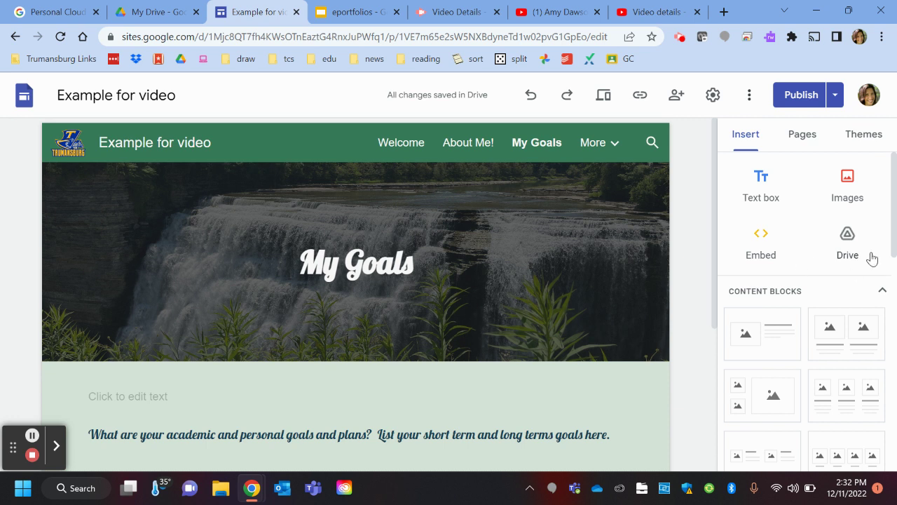
scroll(843, 236, "down", 10)
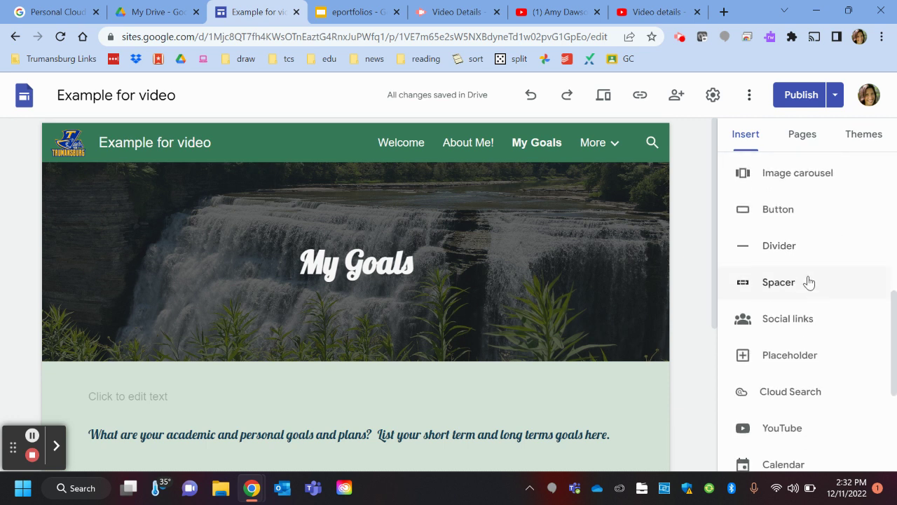
scroll(748, 324, "down", 3)
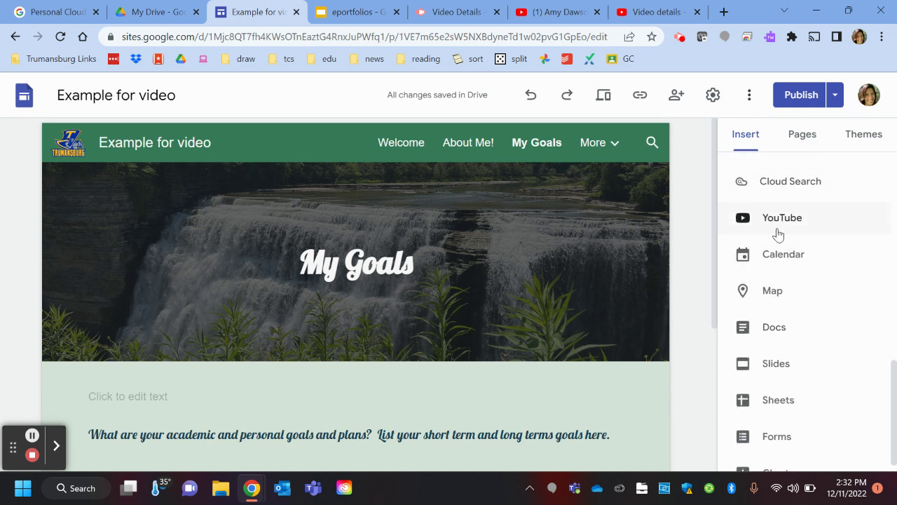
left_click(56, 447)
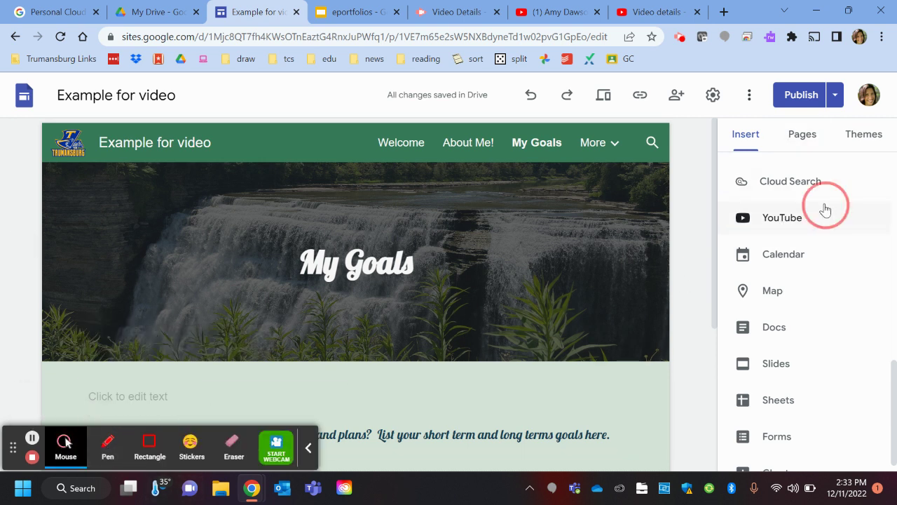
left_click(769, 217)
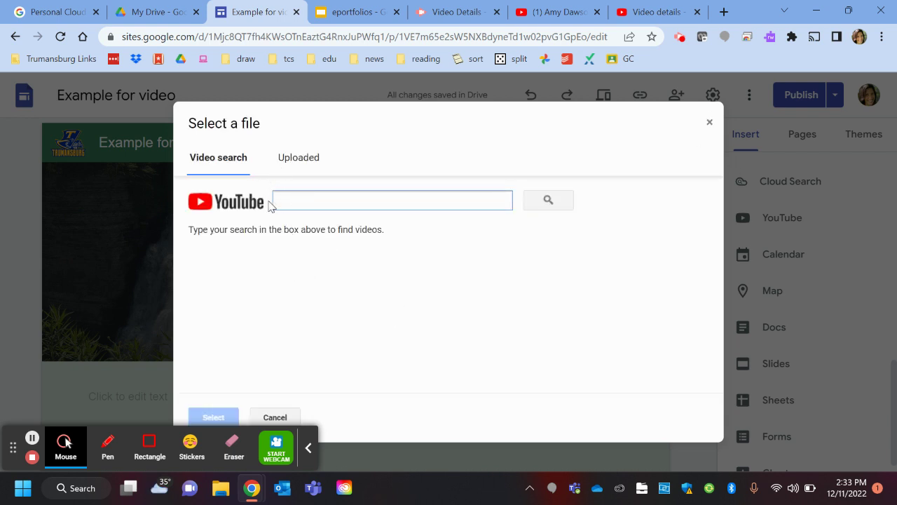
left_click(709, 123)
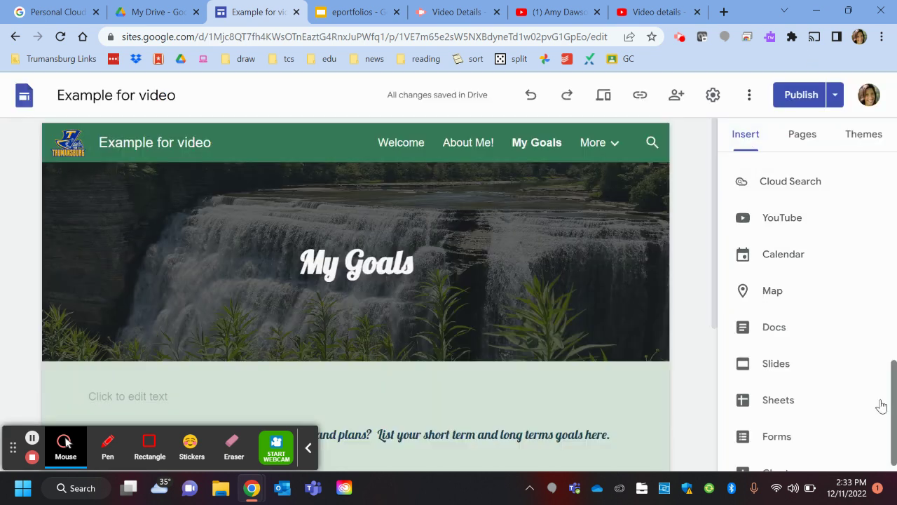
scroll(821, 372, "down", 1)
scroll(806, 305, "up", 5)
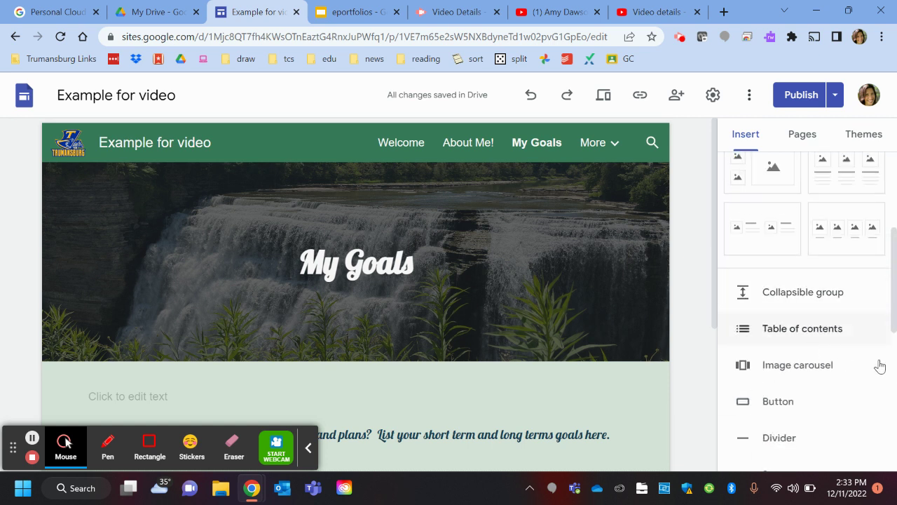
scroll(813, 336, "down", 3)
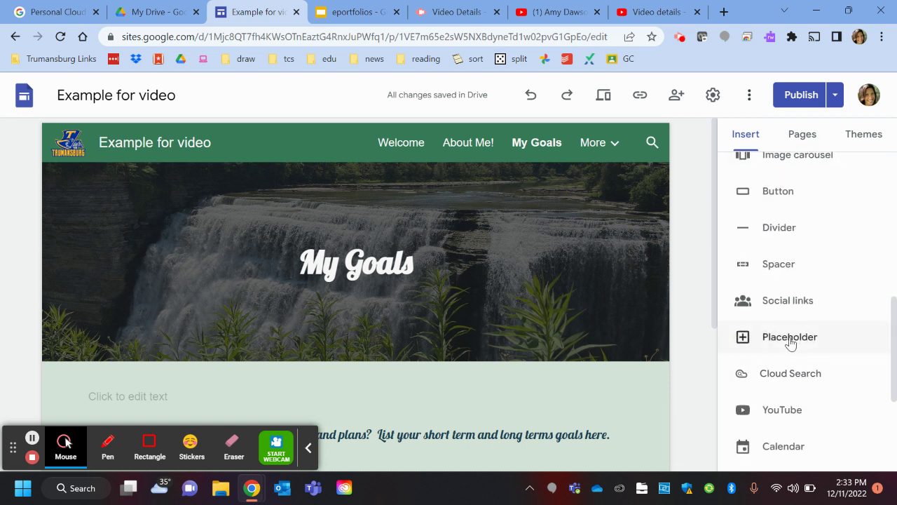
scroll(801, 340, "down", 3)
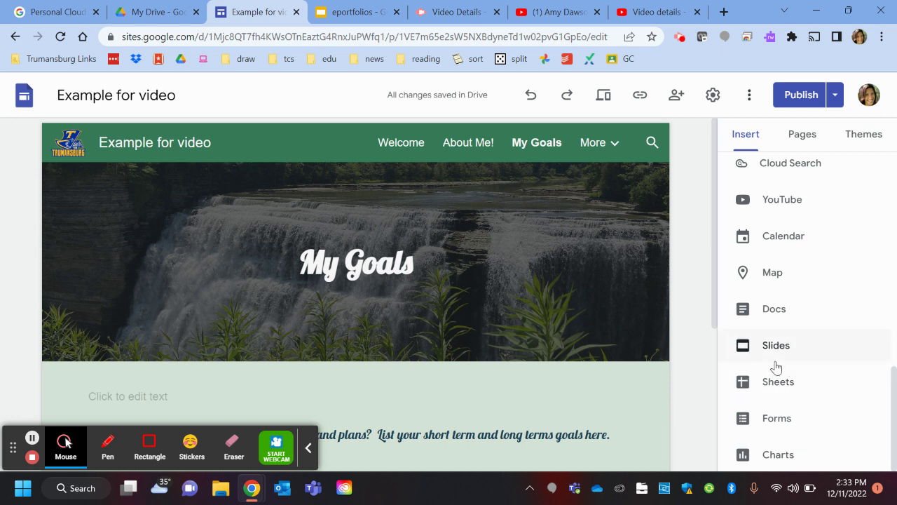
In a new tab, open the portfolio folder in Google Drive and scroll to its .m4a recordings
left_click(724, 12)
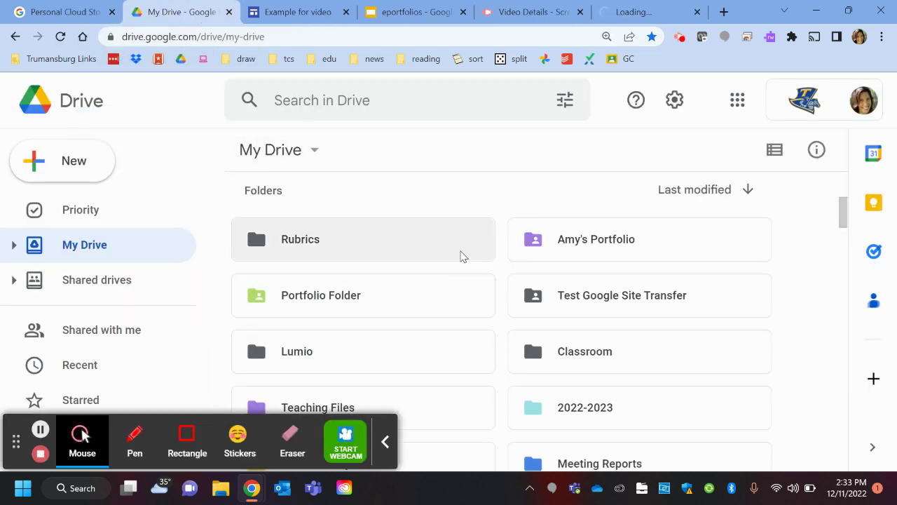
scroll(328, 287, "down", 3)
scroll(455, 263, "up", 3)
double_click(633, 241)
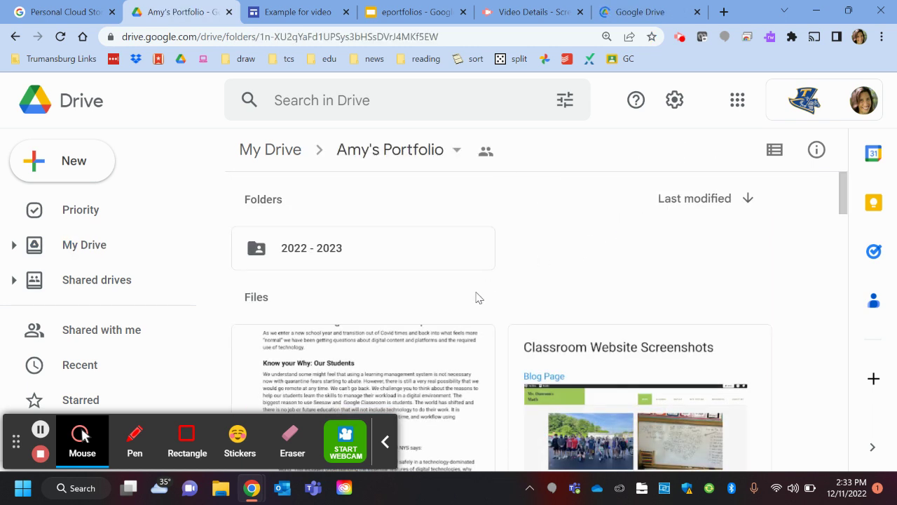
scroll(524, 256, "down", 3)
scroll(525, 257, "down", 1)
left_click(385, 441)
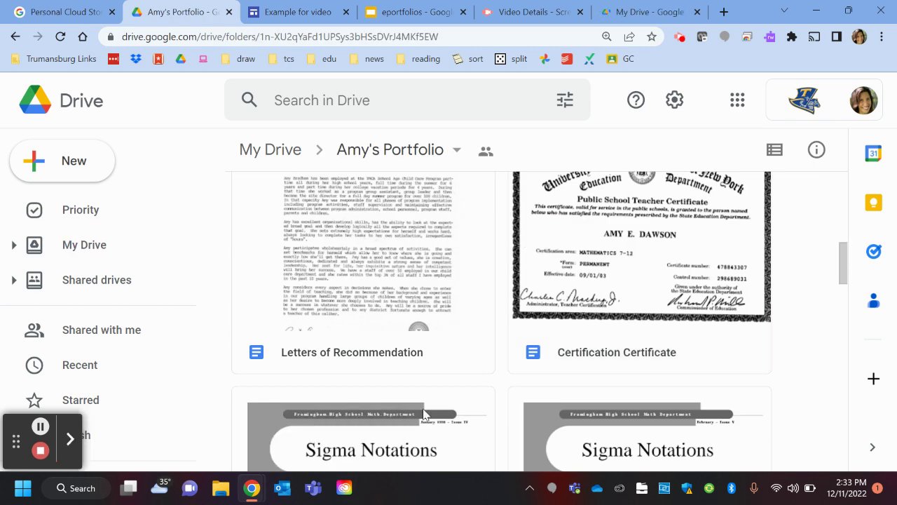
scroll(415, 410, "down", 1)
scroll(415, 410, "down", 10)
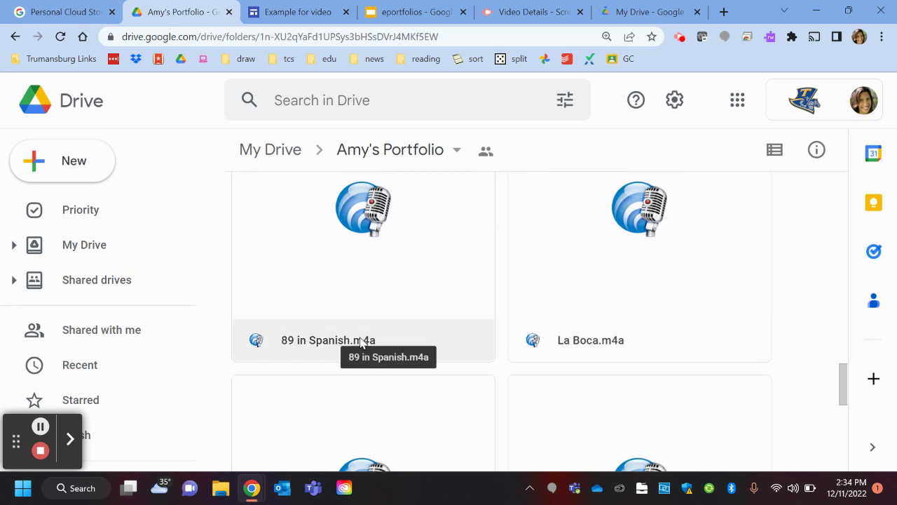
scroll(393, 336, "up", 2)
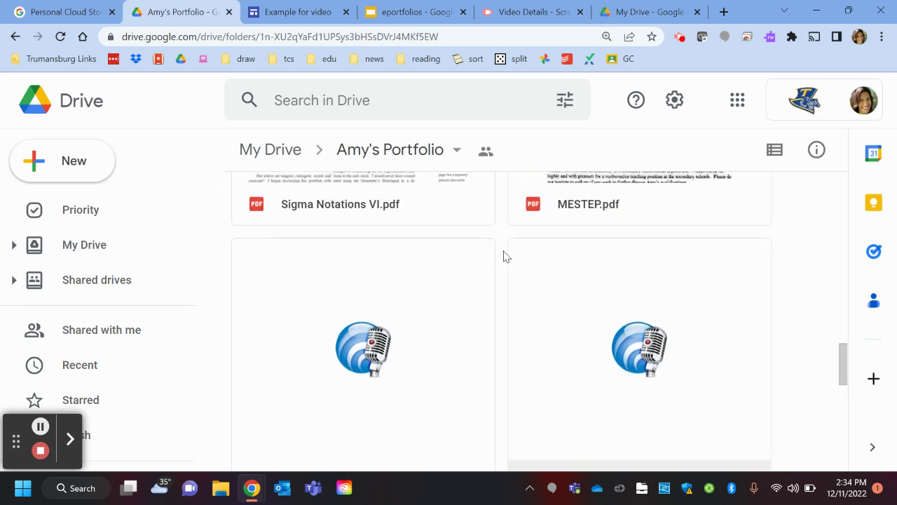
Preview and play 89 in Spanish.m4a, then open its Share settings from More actions
left_click(443, 323)
left_click(467, 242)
double_click(467, 255)
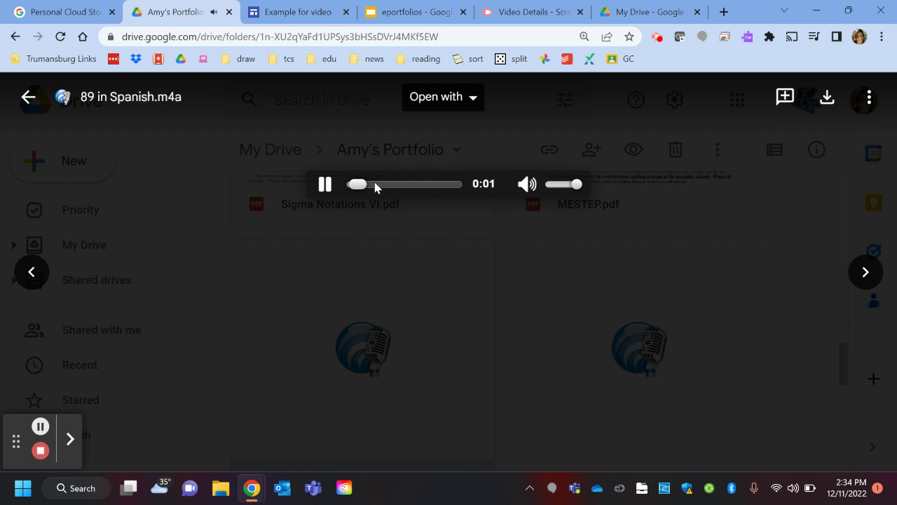
left_click(867, 102)
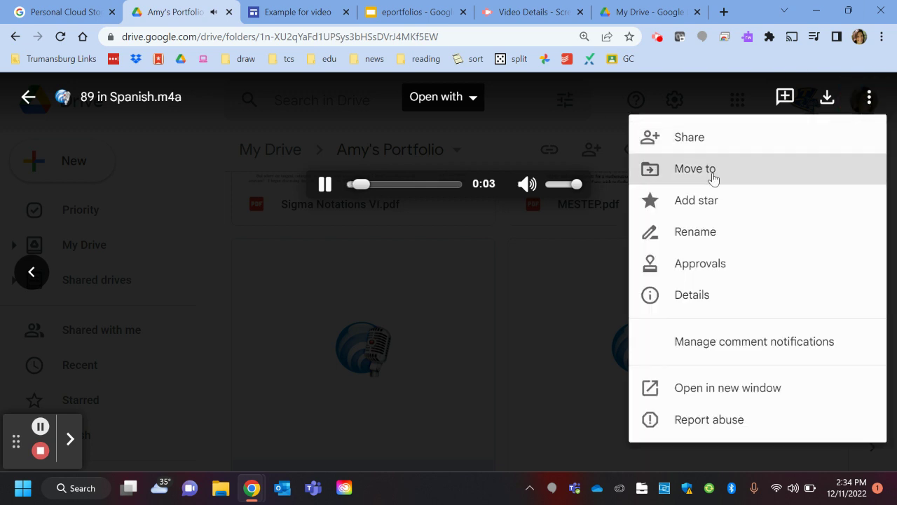
left_click(671, 138)
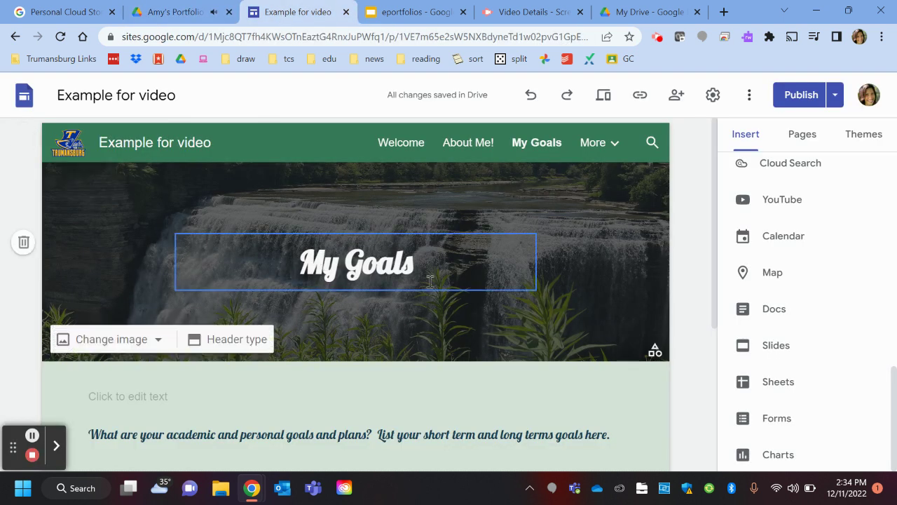
Type 'Title' on the empty line above the goals question, then drag a Button onto the page
scroll(471, 337, "down", 3)
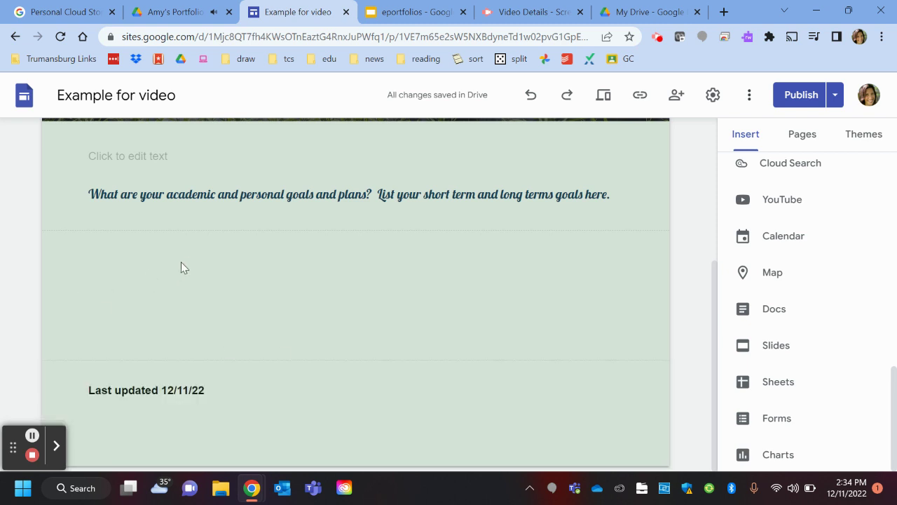
scroll(206, 221, "up", 1)
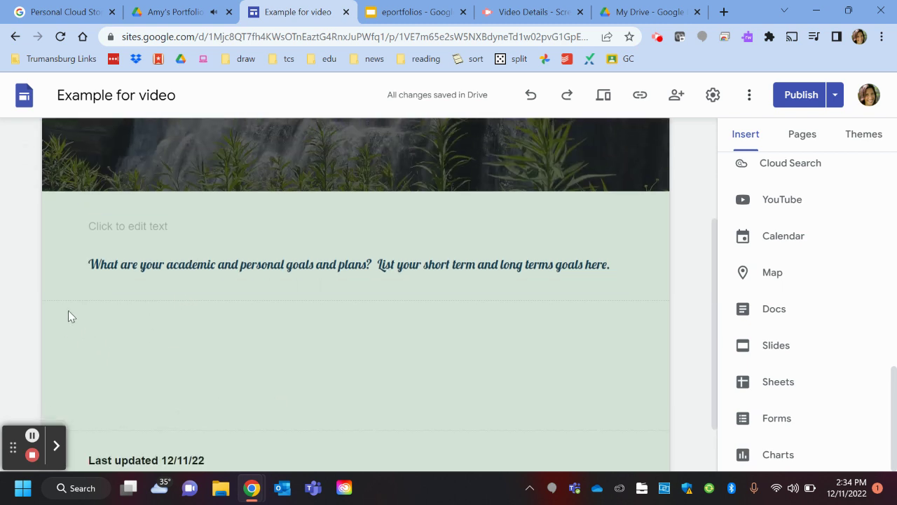
left_click(103, 224)
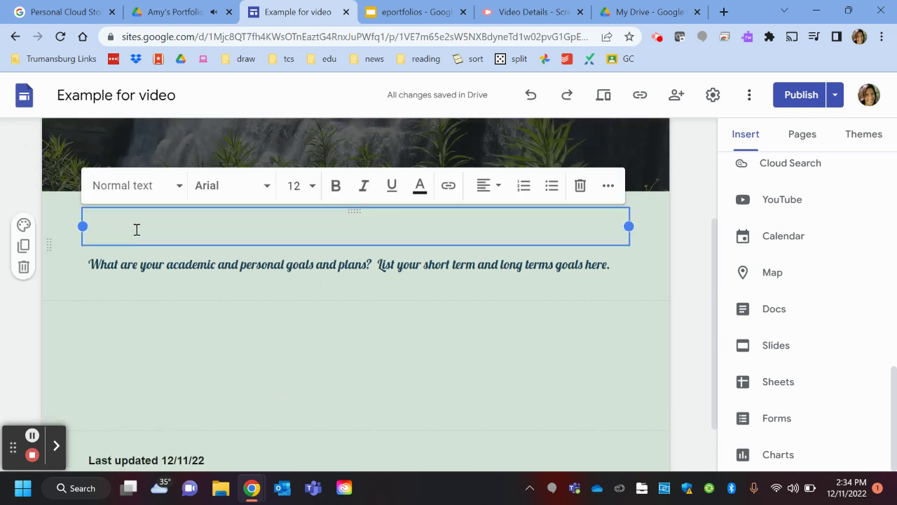
type("Title")
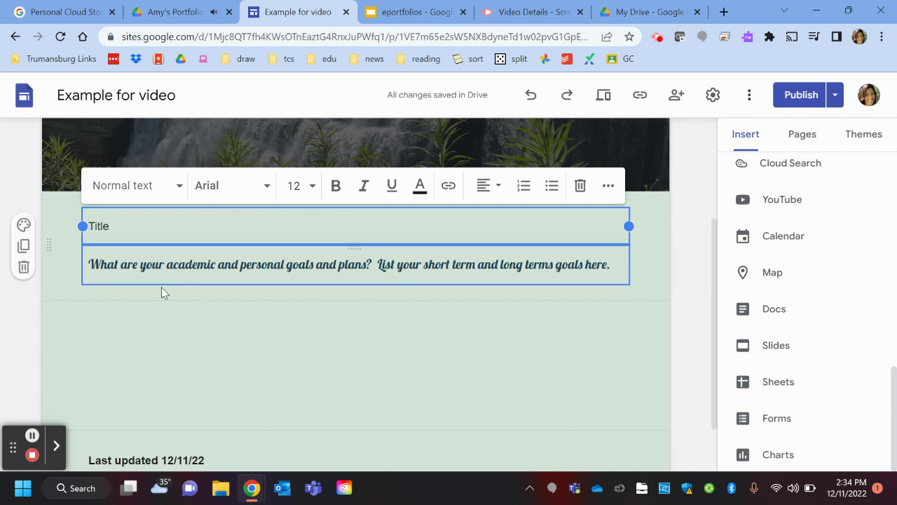
left_click(120, 318)
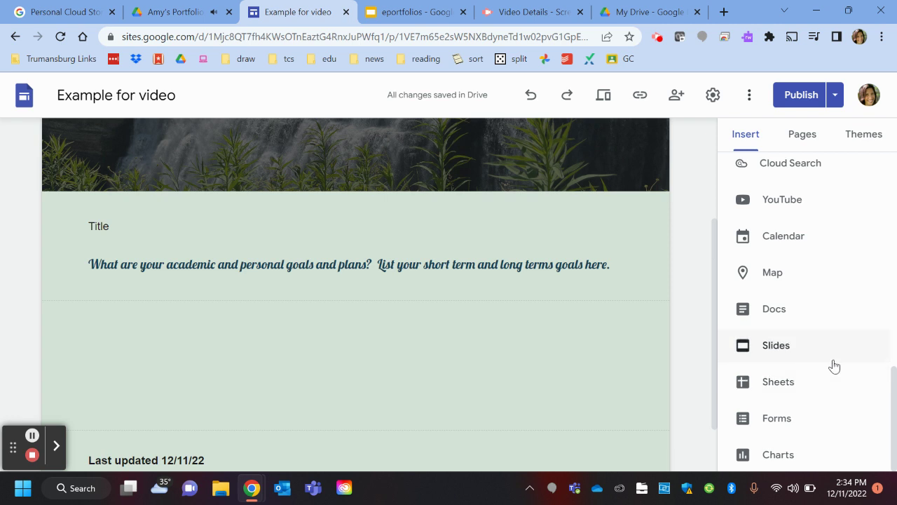
scroll(835, 343, "up", 4)
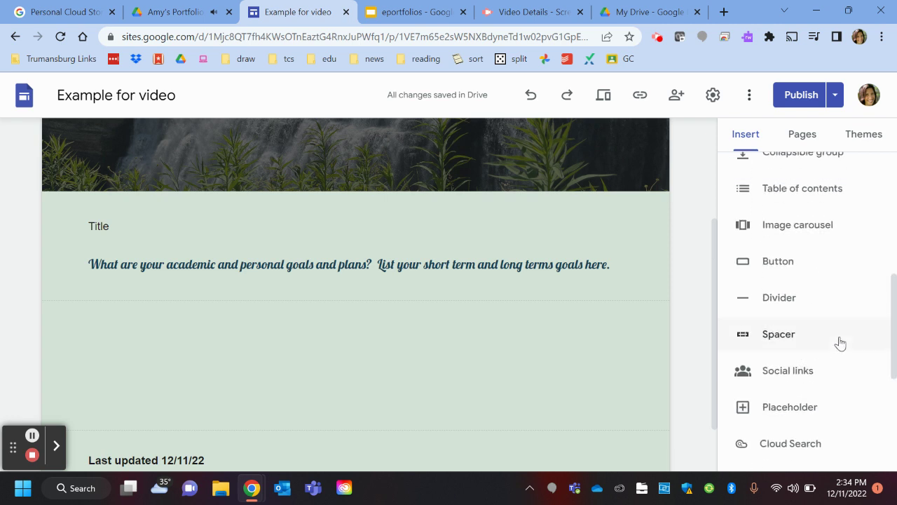
left_click_drag(761, 260, 185, 324)
Name the button with the student's name plus 'Audio File', paste the Drive link, and insert it
left_click(773, 267)
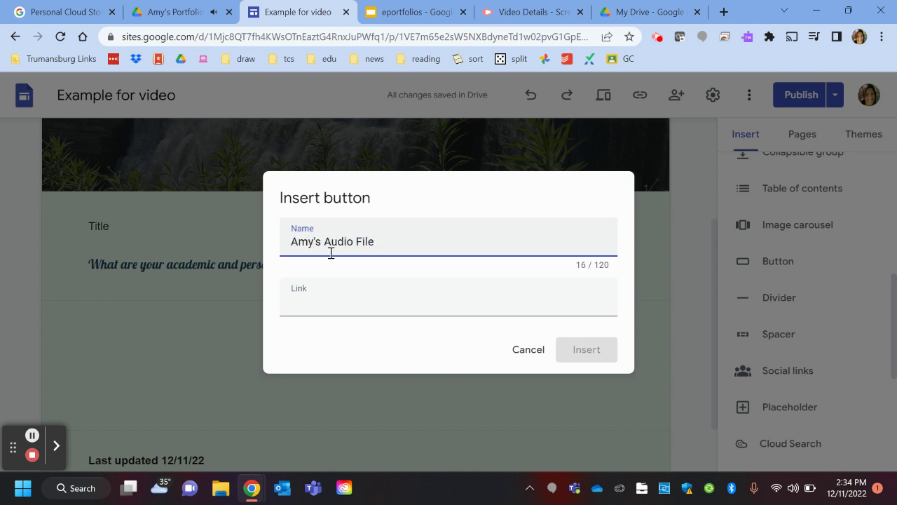
left_click(307, 301)
key("ctrl+v")
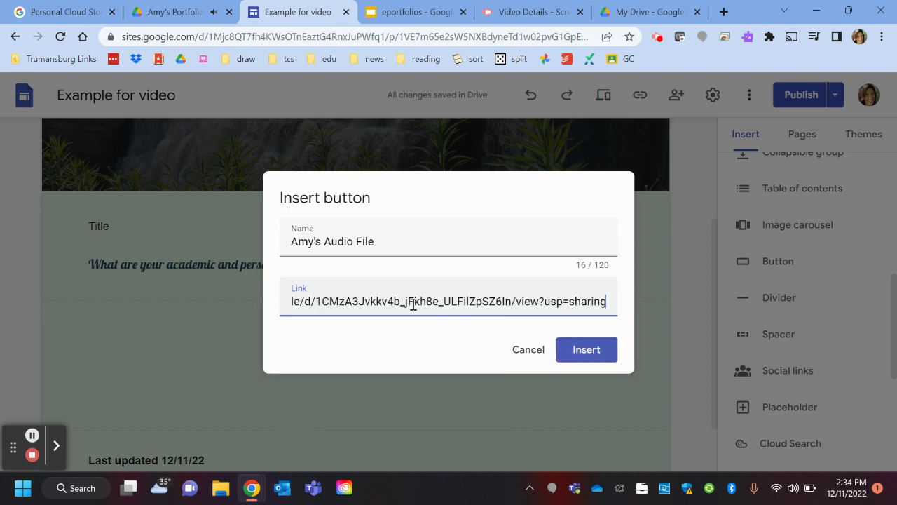
left_click(582, 361)
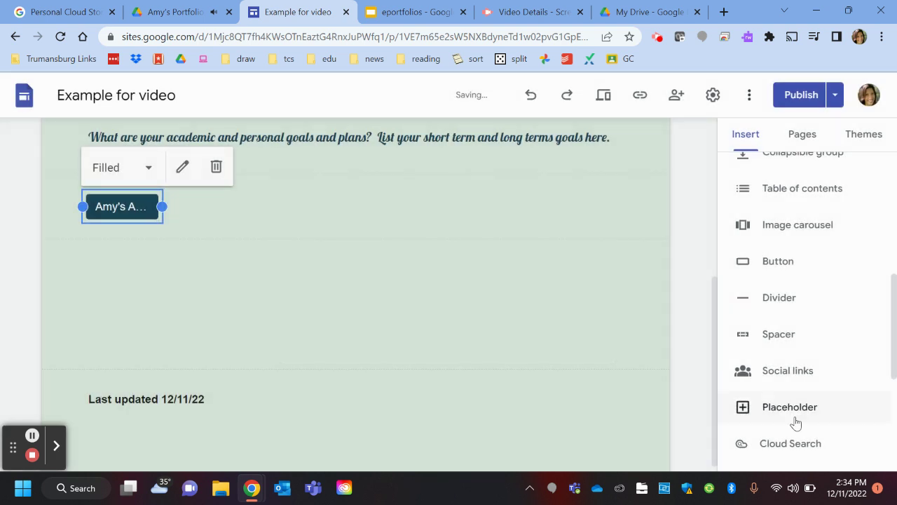
Widen the audio button to show its full label, trying Outlined and Text before settling on Filled
left_click_drag(162, 211, 258, 224)
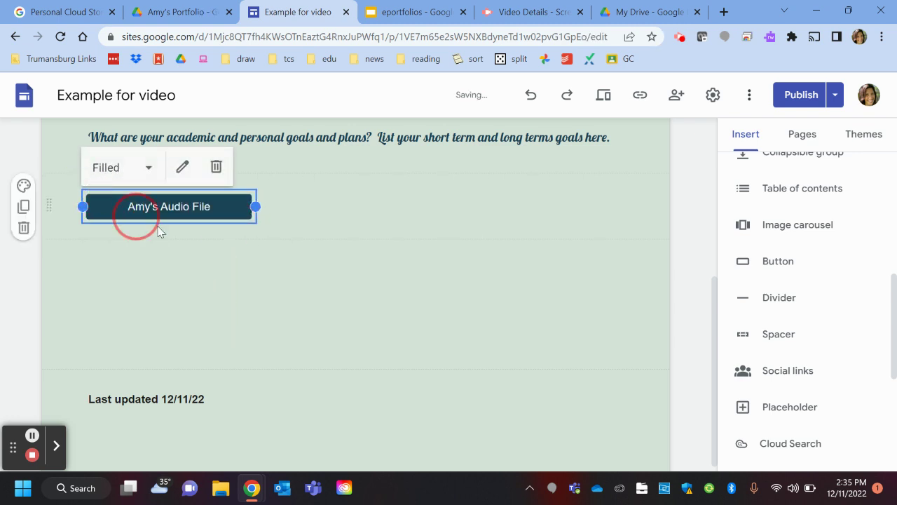
left_click(150, 172)
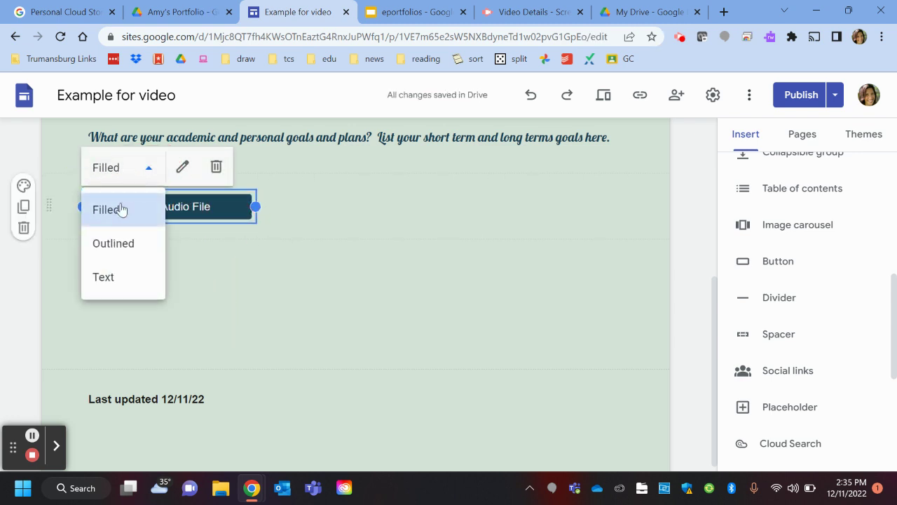
left_click(110, 243)
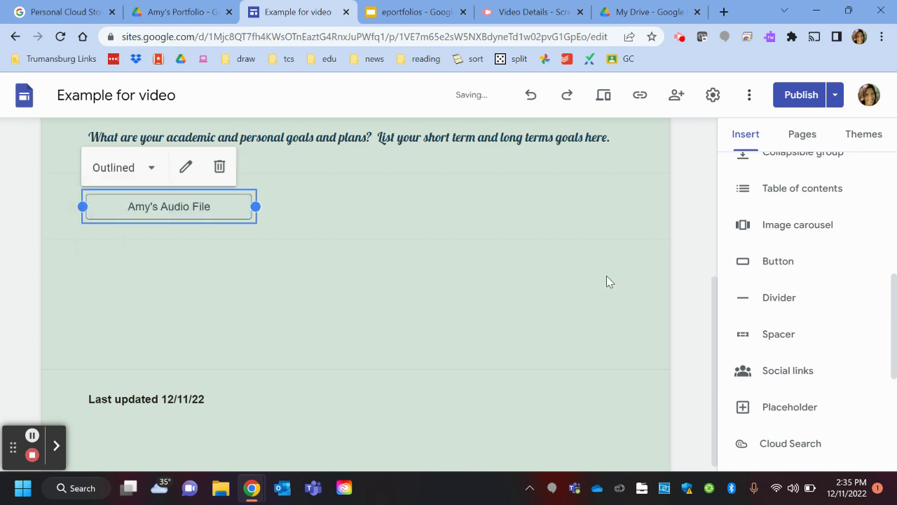
left_click(151, 167)
left_click(120, 278)
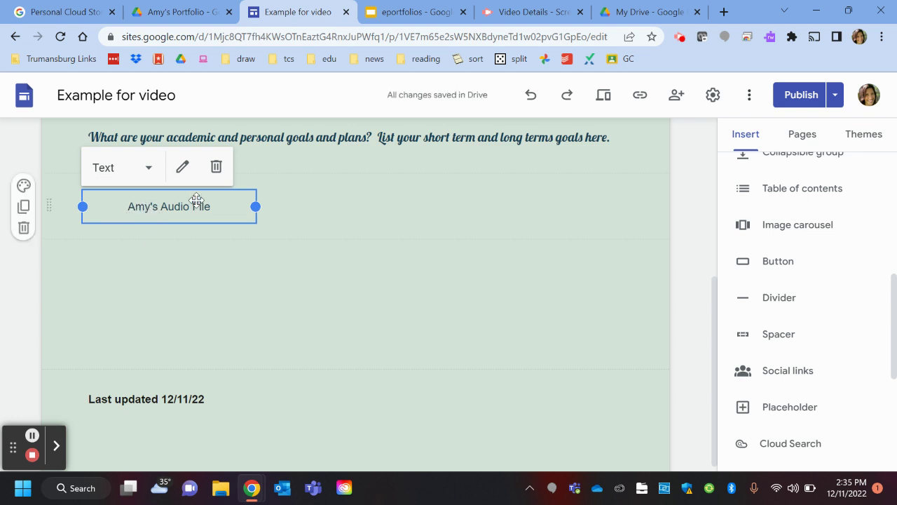
left_click(148, 168)
left_click(112, 206)
Preview the My Goals page and follow the audio button to the 89 in Spanish.m4a recording
left_click(269, 257)
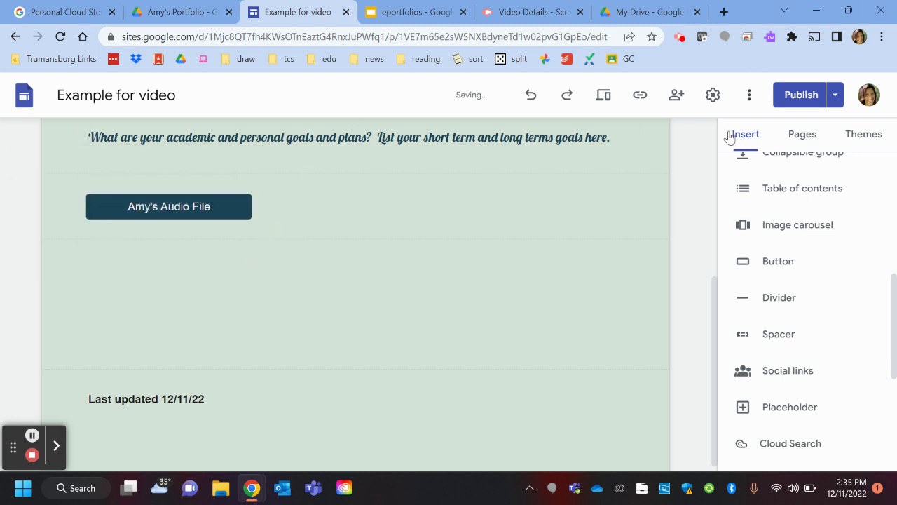
left_click(605, 100)
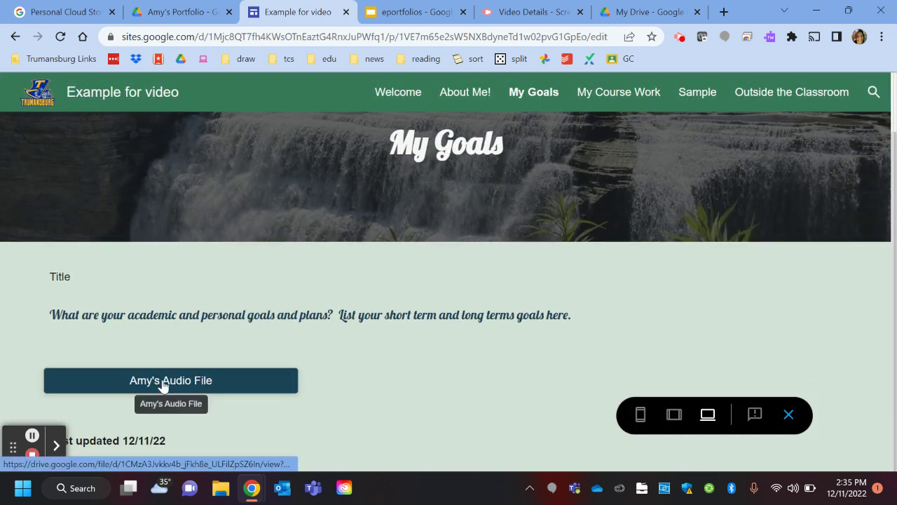
left_click(164, 387)
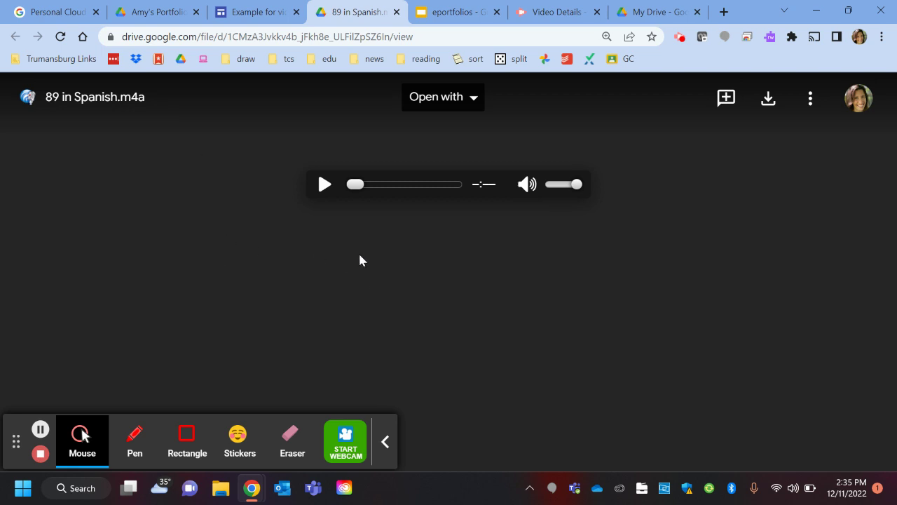
Return from the Drive recording to the site's preview tab
left_click(247, 14)
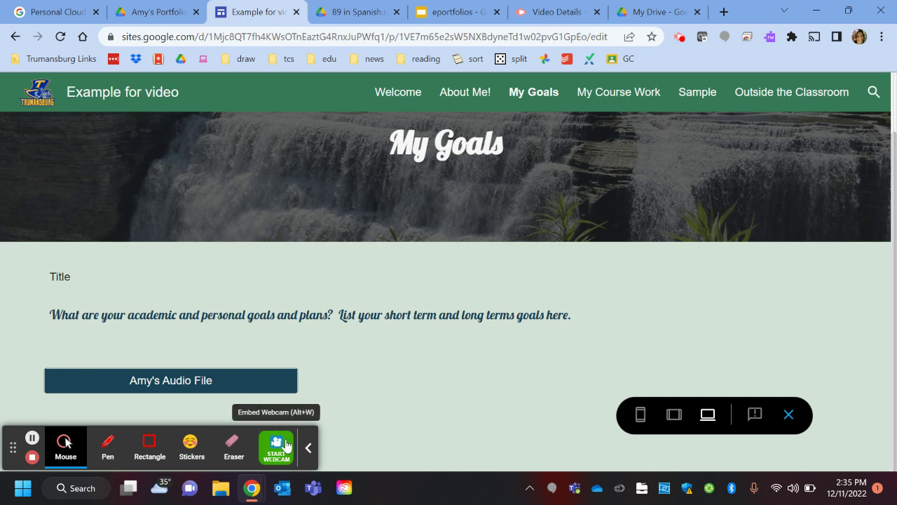
Exit the preview and scroll down to the audio-file button in the editor
left_click(788, 415)
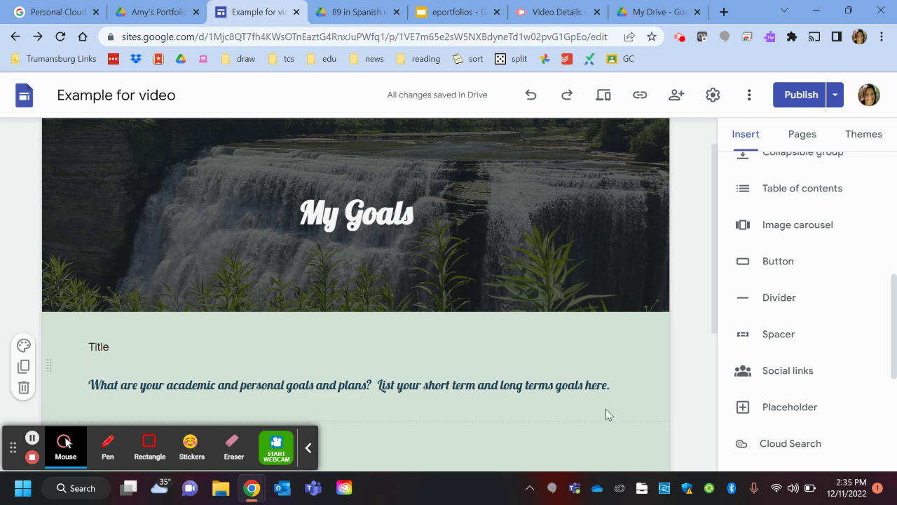
scroll(481, 393, "down", 3)
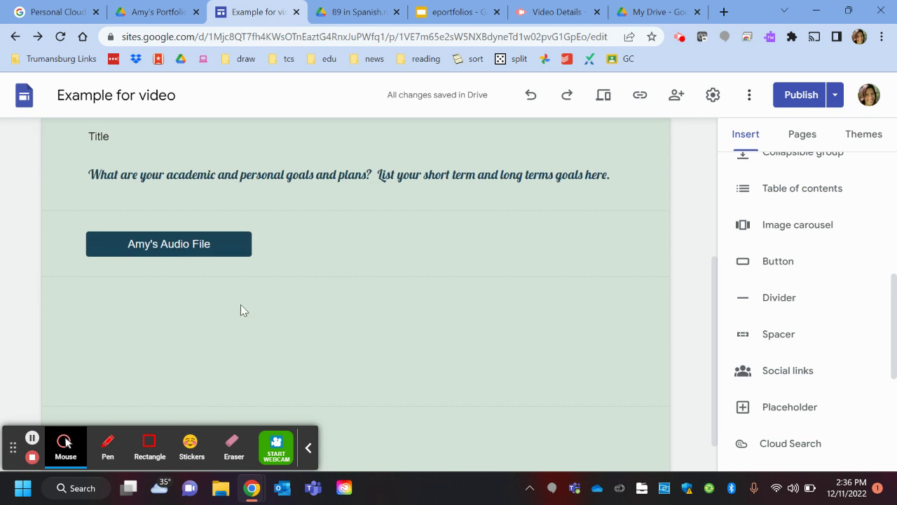